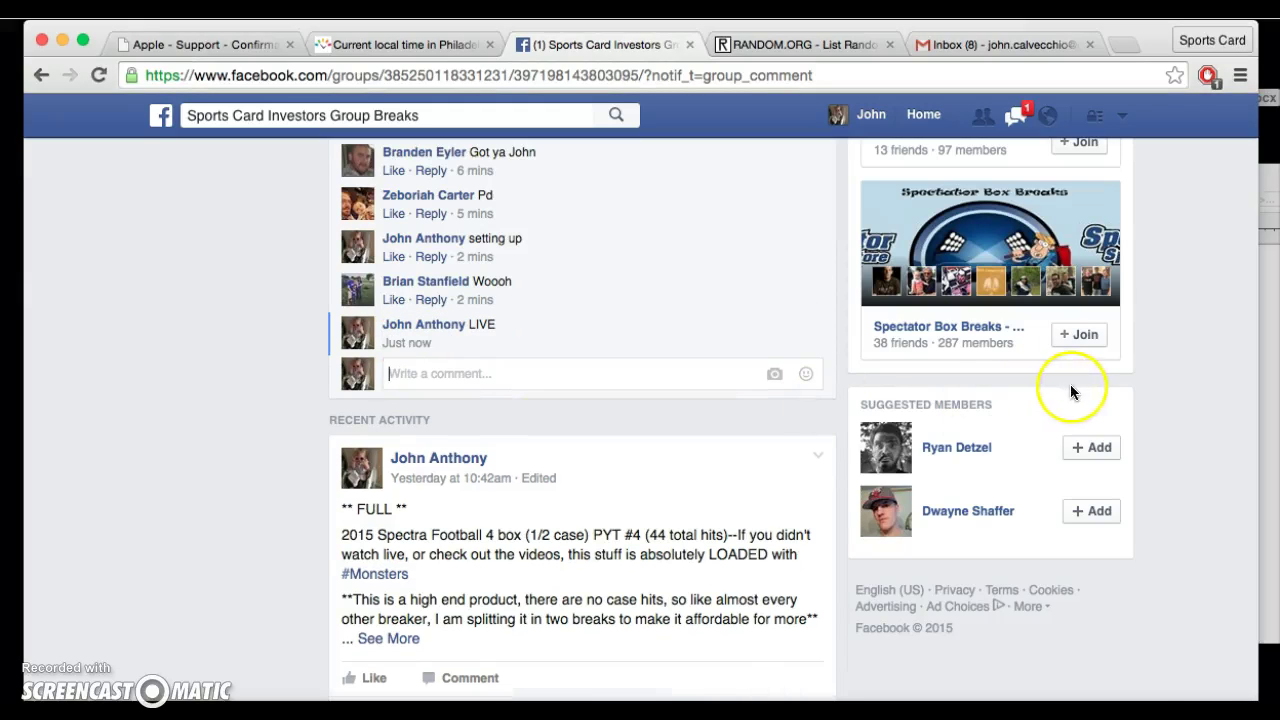
scroll(1180, 410, "up", 5)
scroll(1245, 231, "up", 5)
scroll(1245, 231, "up", 5)
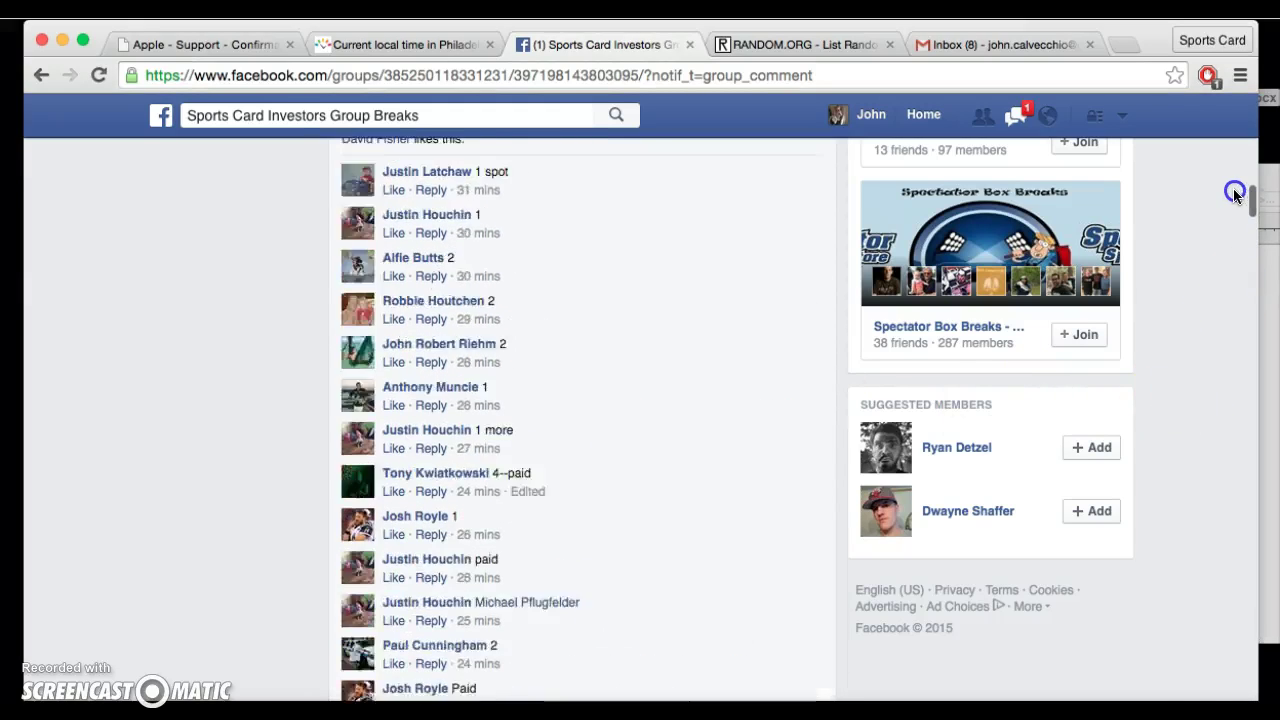
scroll(1245, 231, "up", 5)
mouse_move(465, 303)
left_mouse_down()
mouse_move(340, 116)
mouse_move(332, 243)
left_mouse_up()
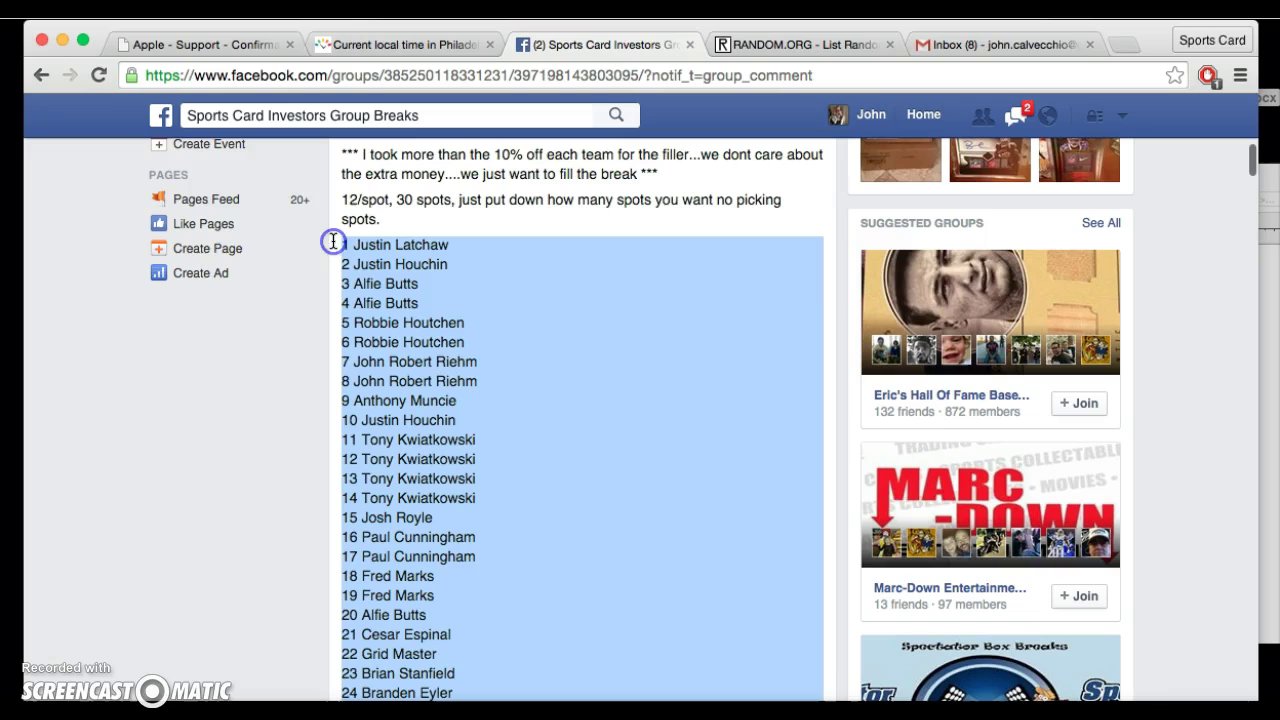
Paste the copied 30-name break list into the RANDOM.ORG List Randomizer entry box
left_click(400, 44)
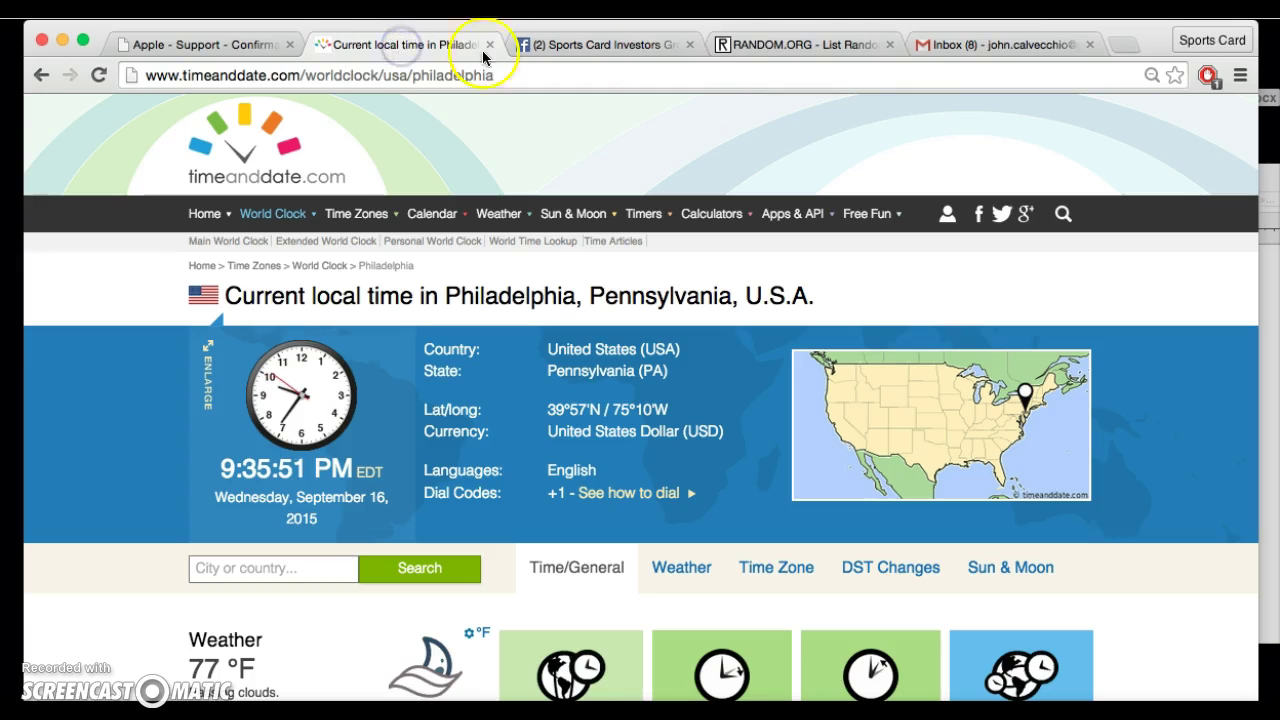
left_click(790, 44)
left_click(448, 505)
key("super+v")
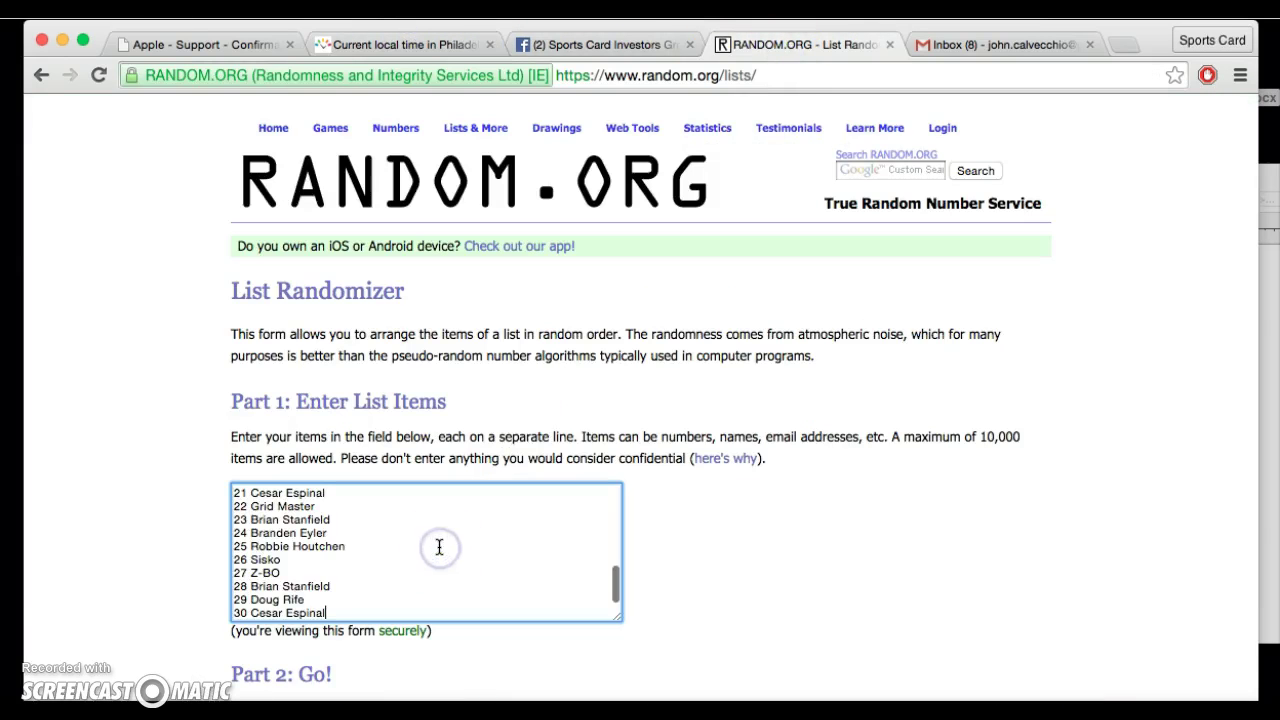
scroll(93, 541, "down", 3)
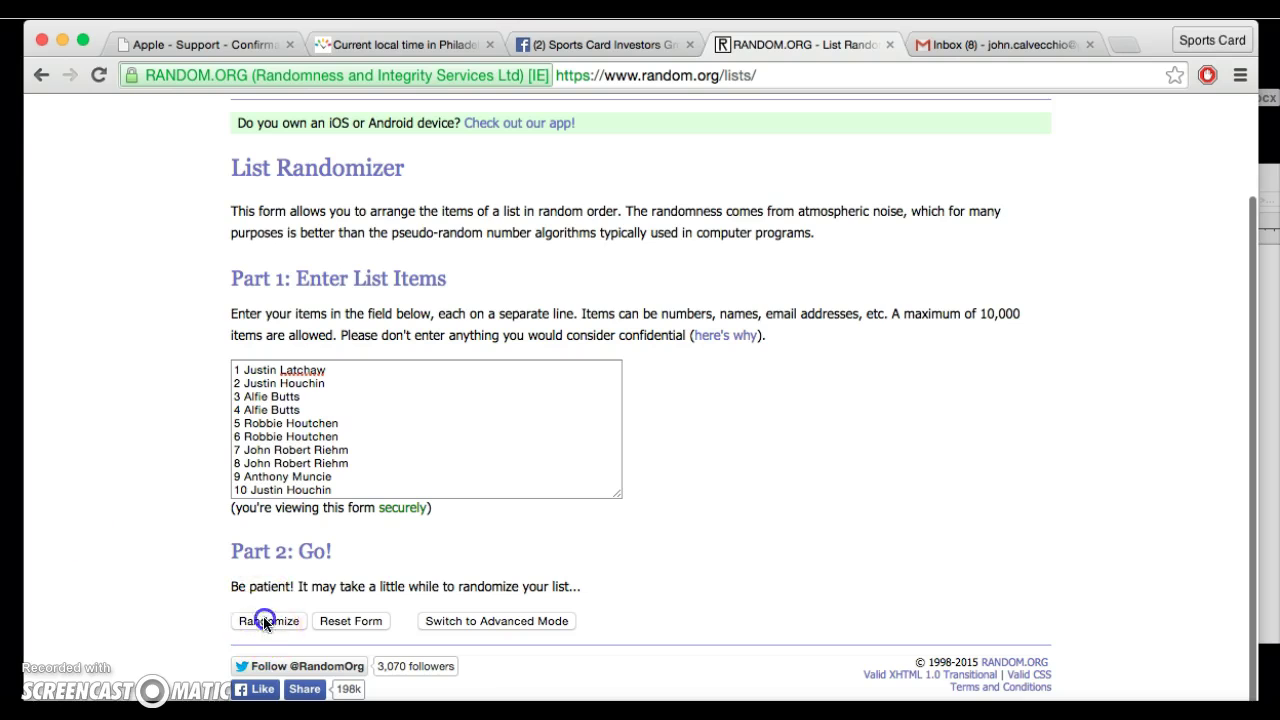
scroll(265, 627, "down", 5)
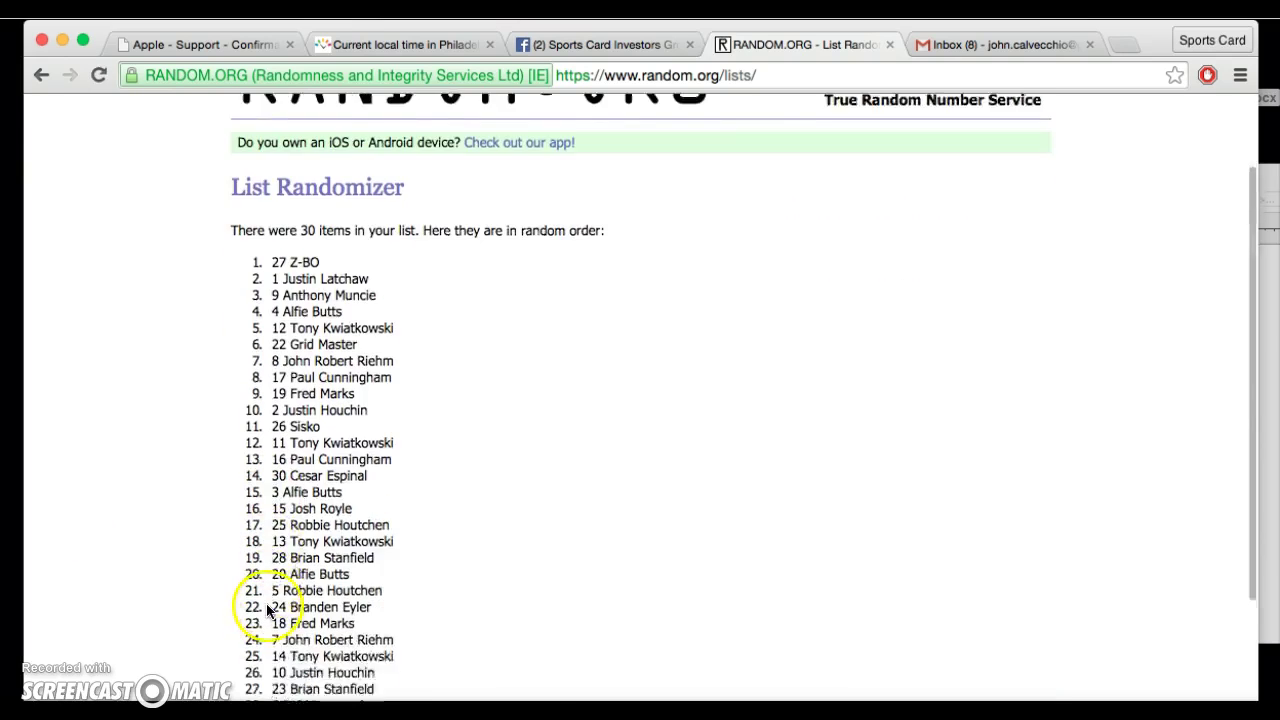
scroll(265, 627, "down", 5)
Randomize the 30-name list six times, then glance at the local time tab
left_click(256, 612)
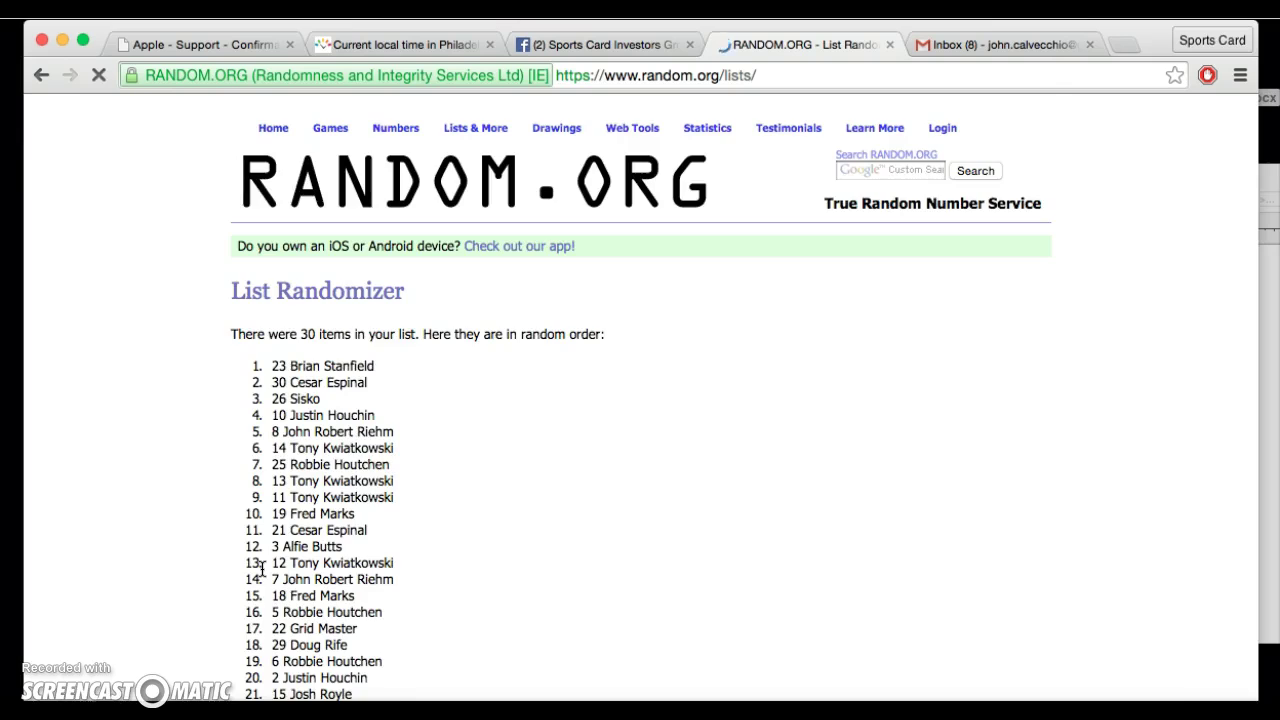
scroll(263, 600, "down", 5)
scroll(263, 617, "down", 5)
left_click(258, 613)
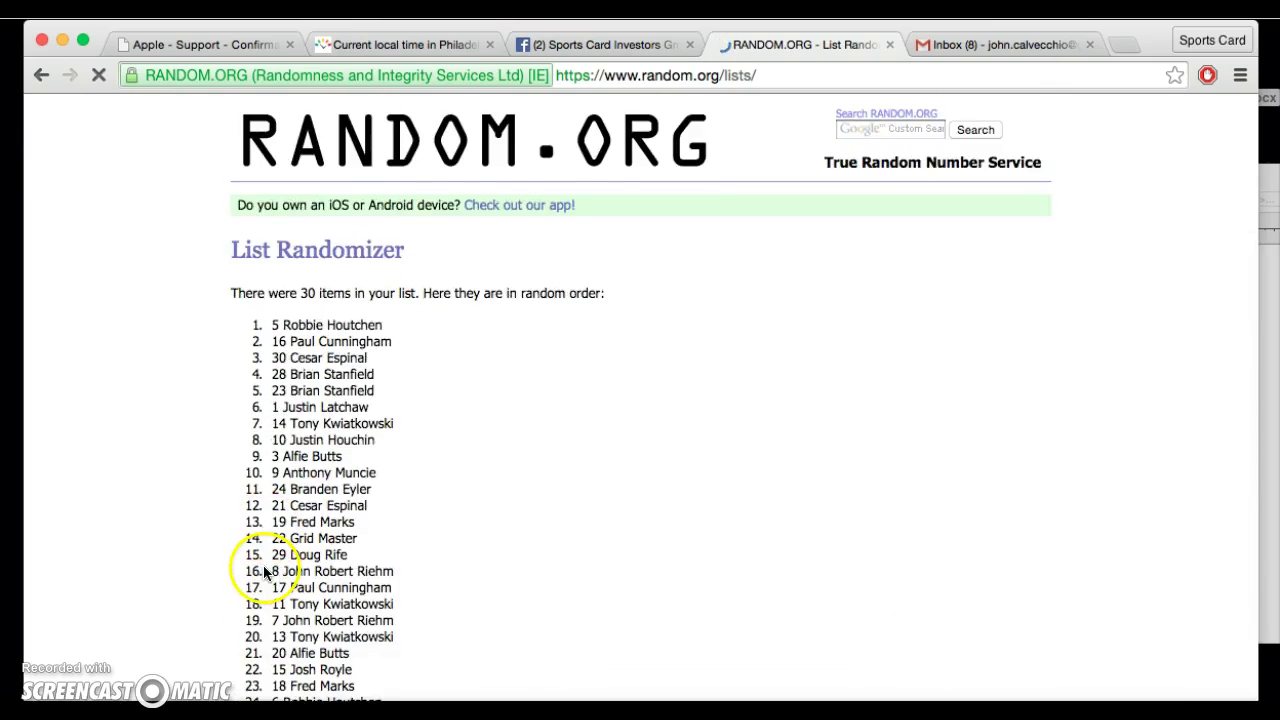
scroll(263, 565, "down", 10)
left_click(258, 613)
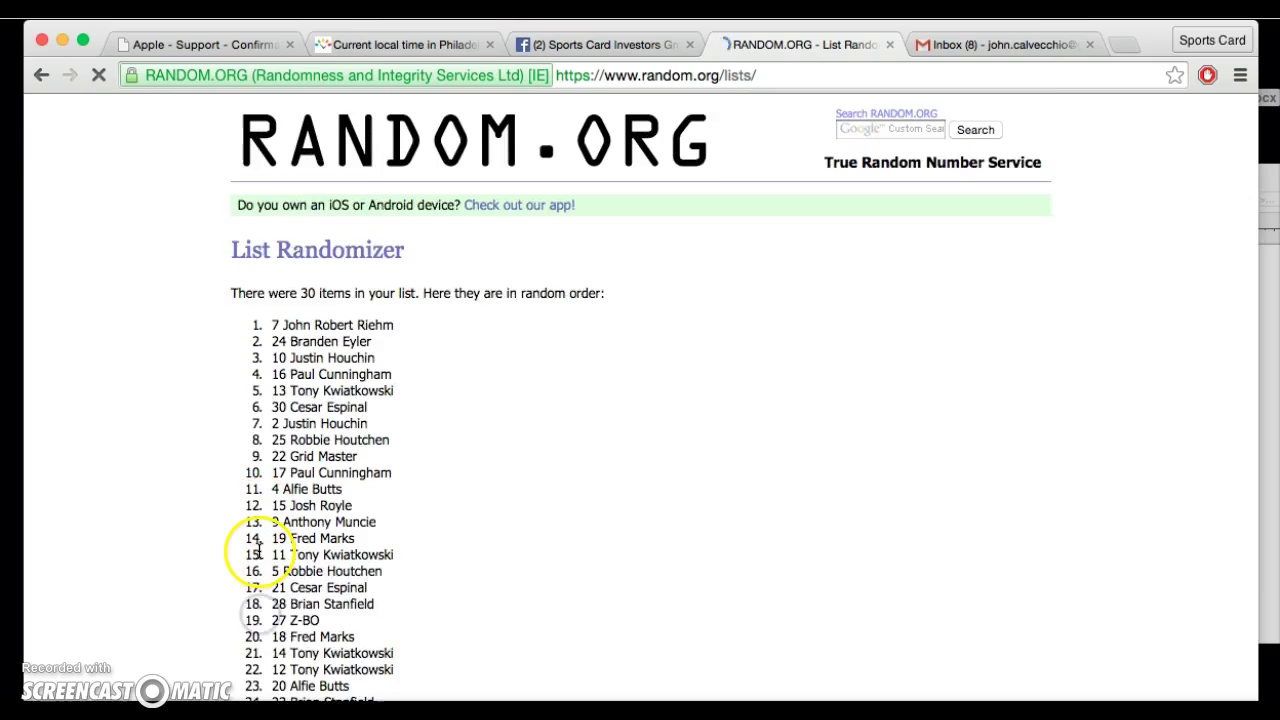
scroll(258, 548, "down", 5)
left_click(258, 613)
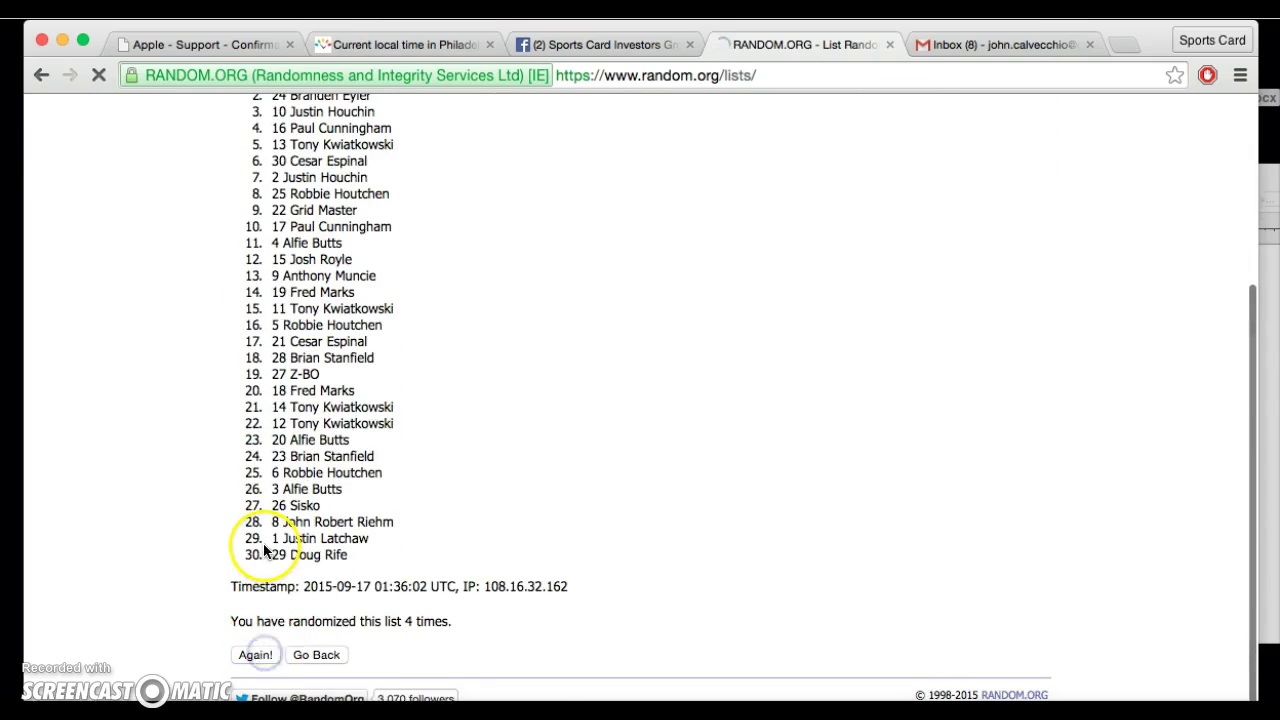
scroll(263, 548, "down", 5)
scroll(250, 570, "down", 5)
left_click(250, 610)
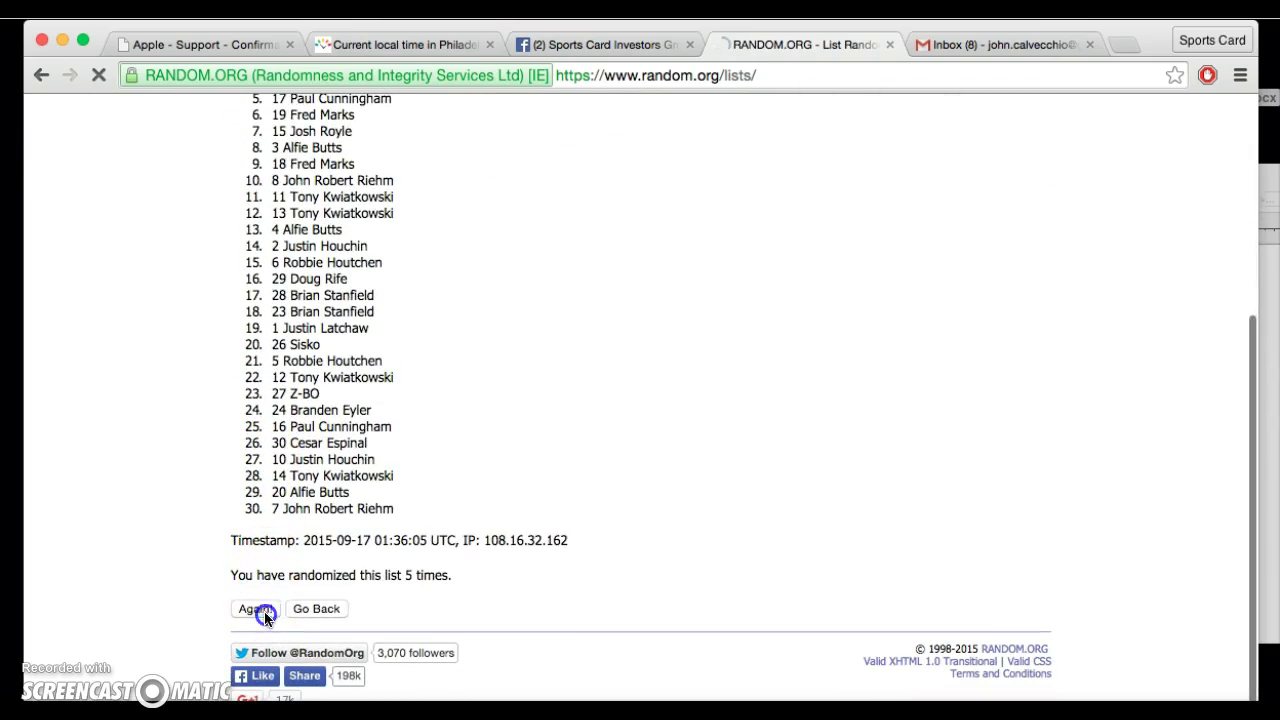
scroll(263, 578, "down", 5)
scroll(263, 578, "down", 5)
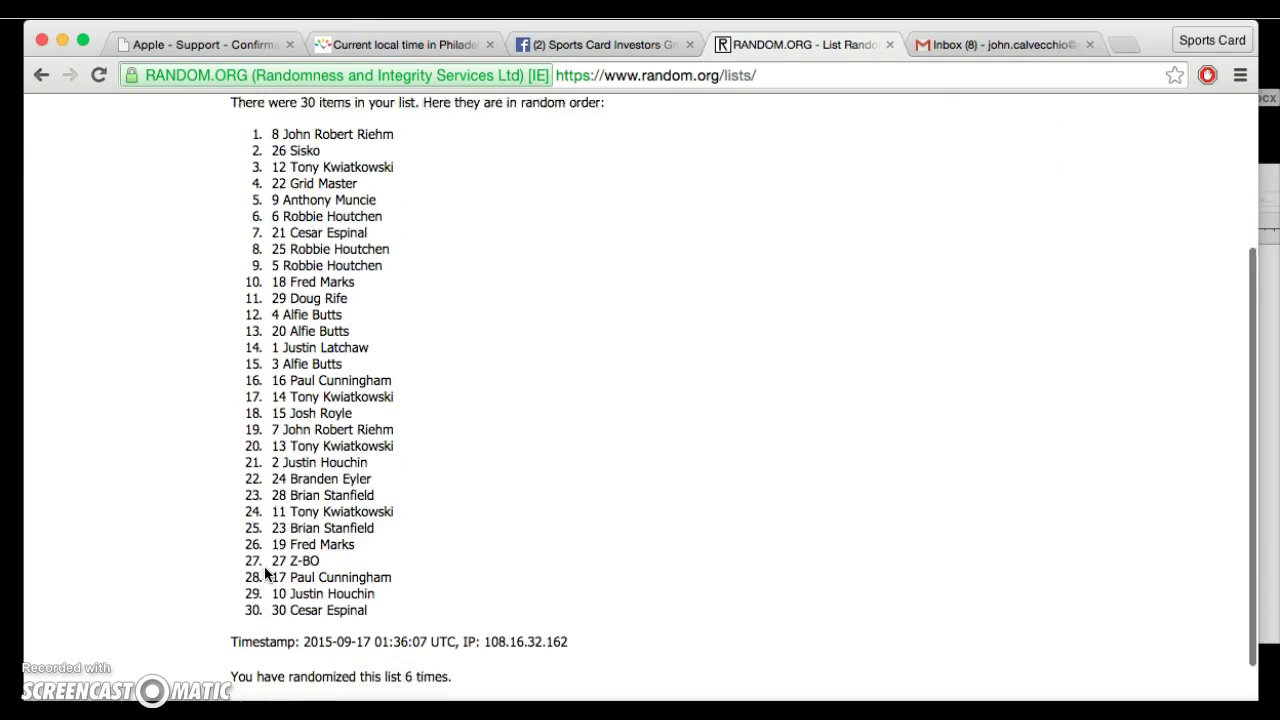
left_click(372, 45)
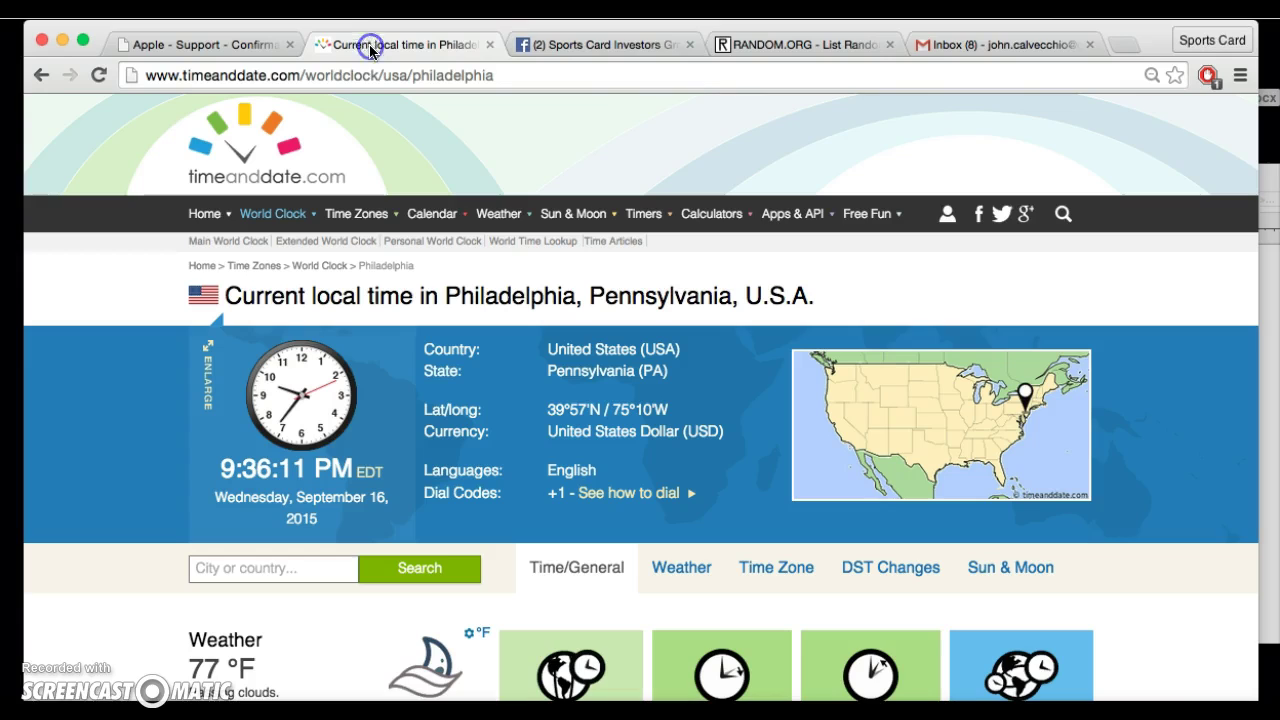
Back on the RANDOM.ORG results, randomize the list a seventh time
left_click(790, 44)
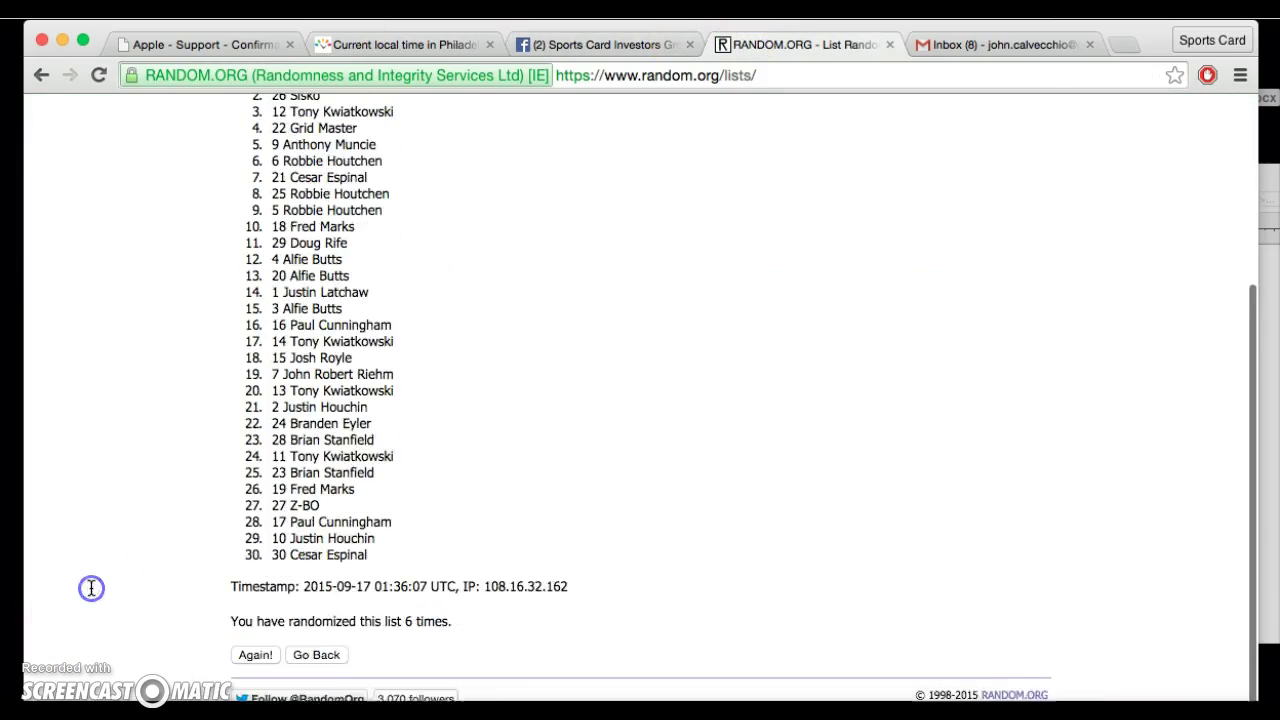
left_click(254, 613)
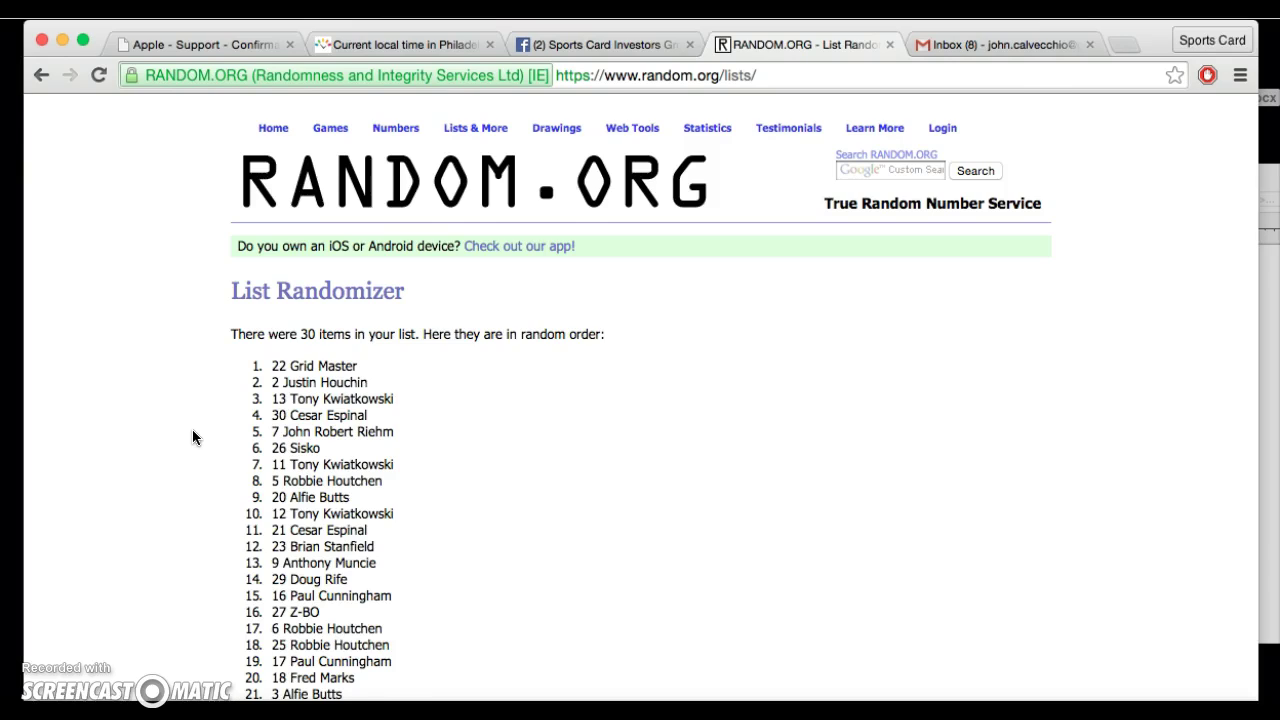
scroll(192, 429, "down", 2)
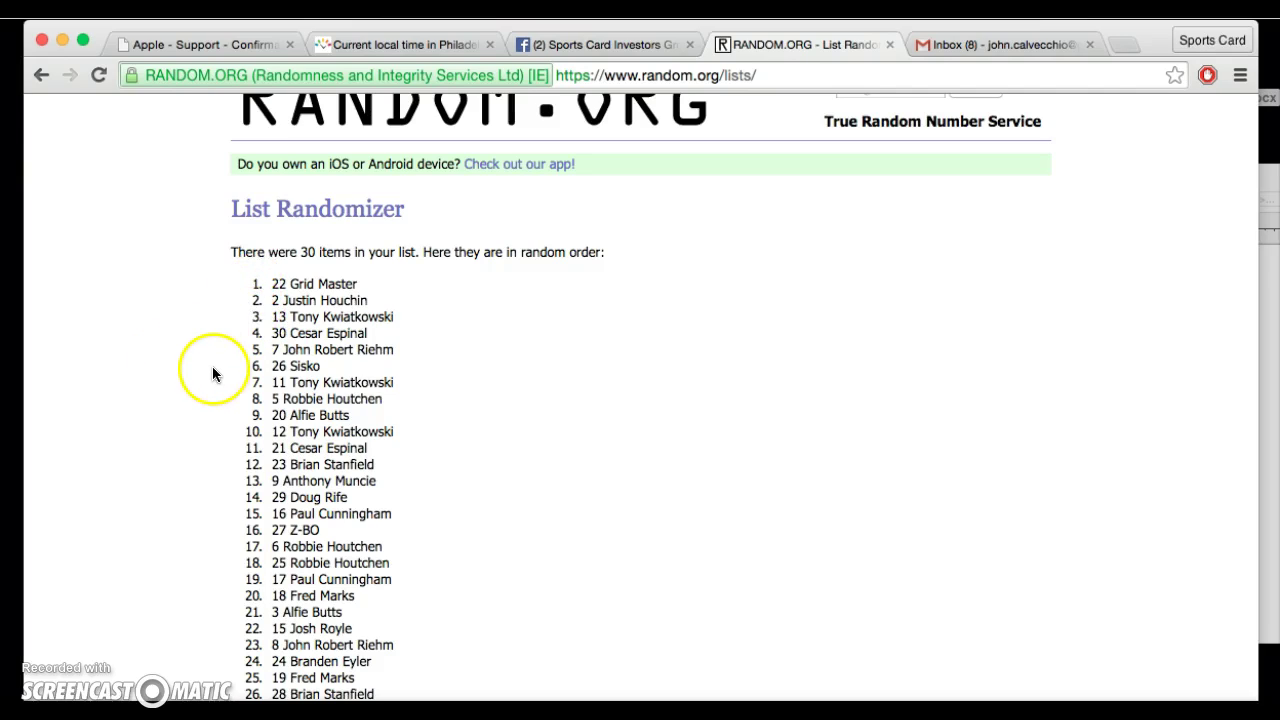
scroll(356, 54, "down", 4)
Check the local time tab, then switch to the Facebook 'Sports Card Investors' break post
left_click(359, 44)
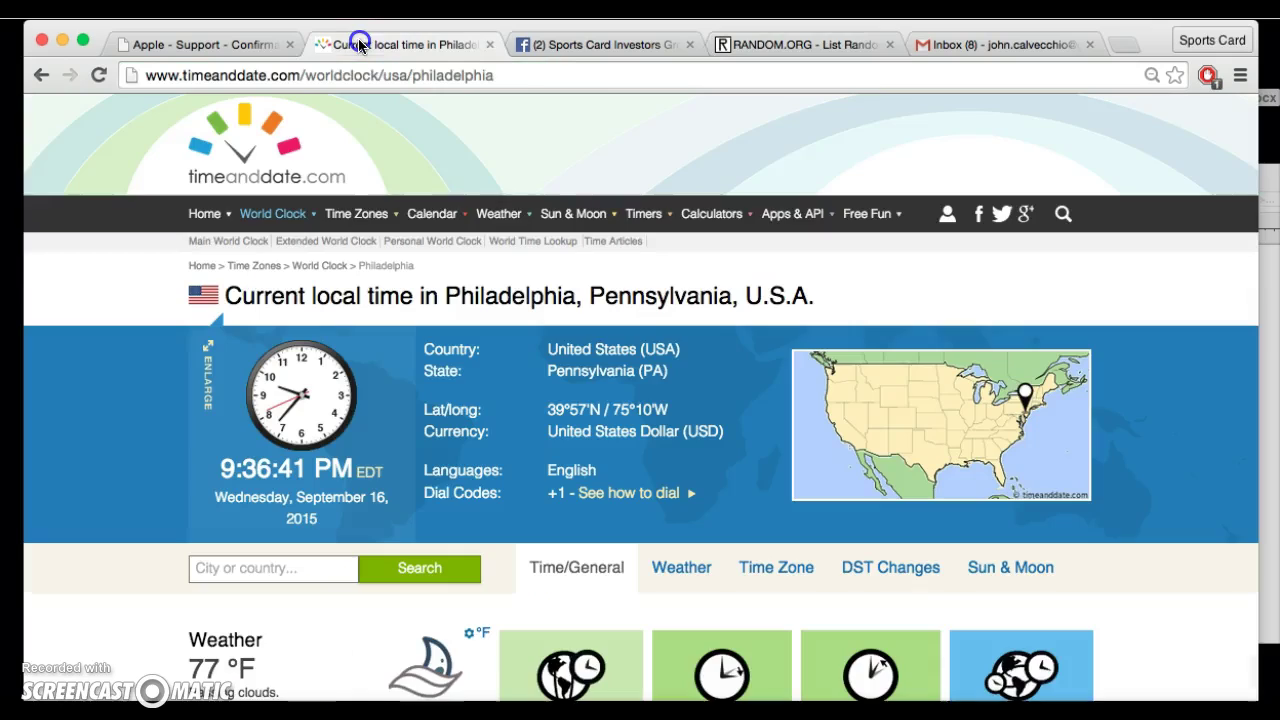
left_click(606, 44)
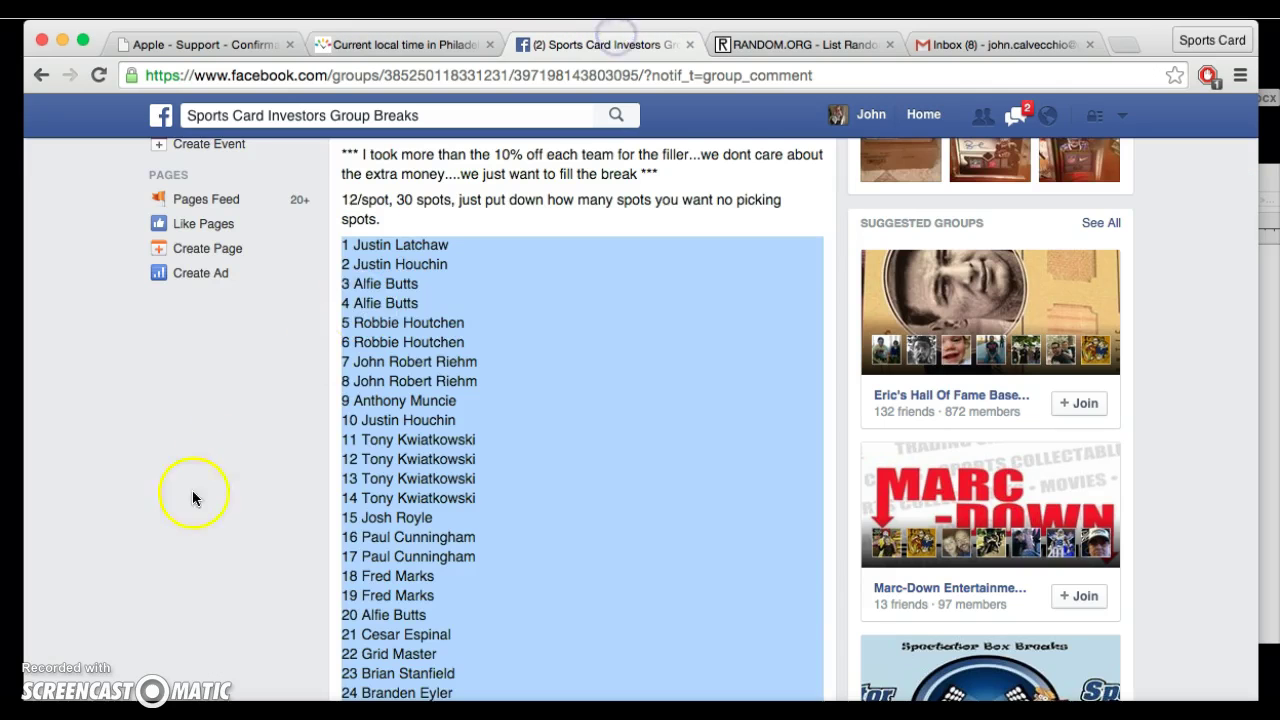